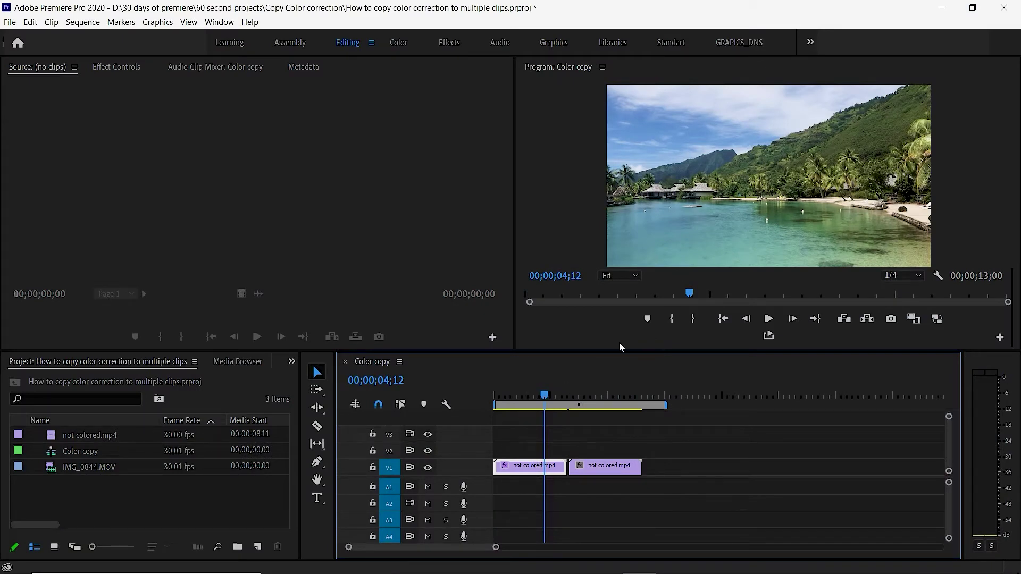
# Step: Copy the color-corrected first clip and paste its attributes, with Lumetri Color included, onto the second clip
pyautogui.click(596, 400)
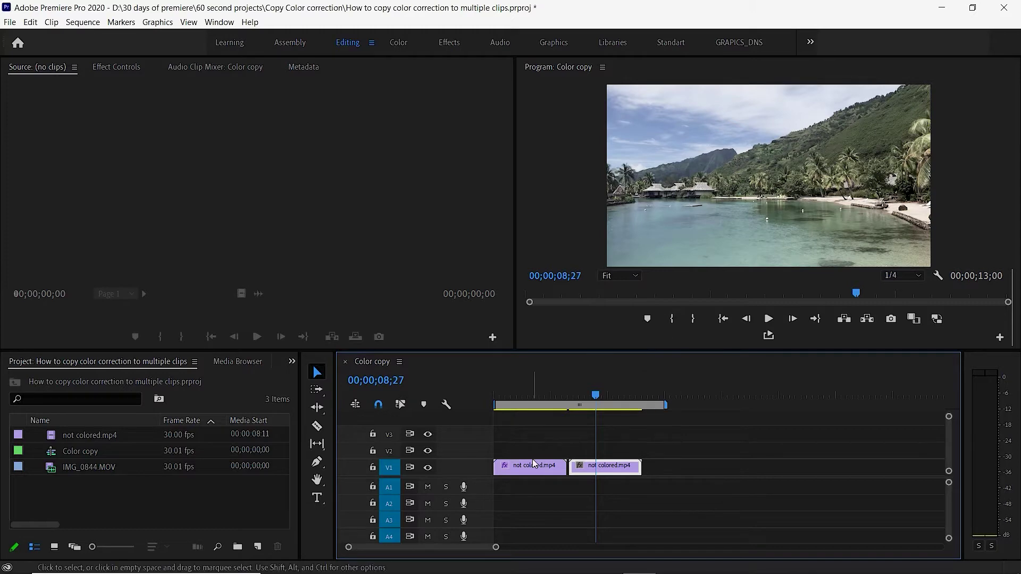
pyautogui.click(524, 396)
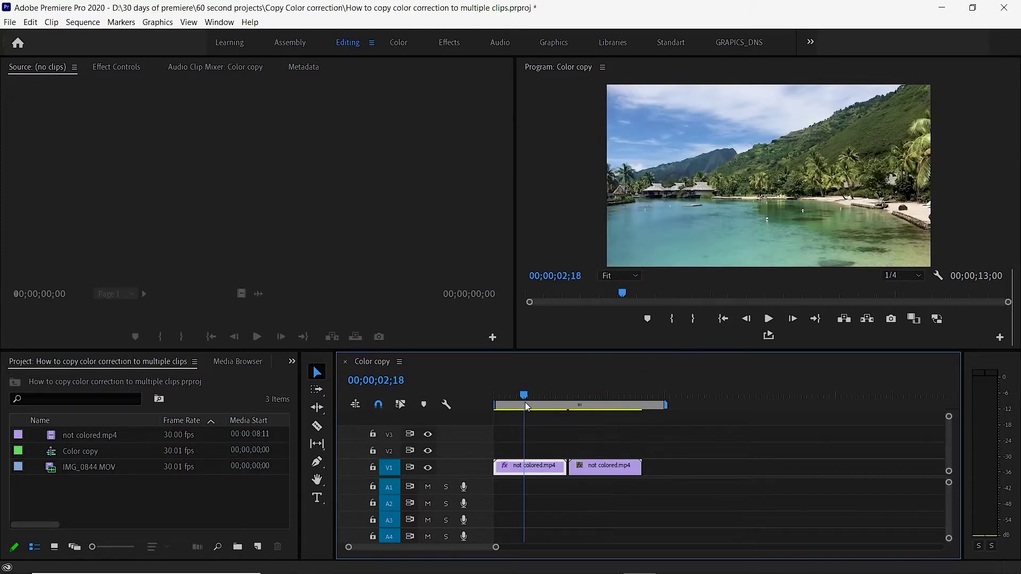
pyautogui.rightClick(534, 469)
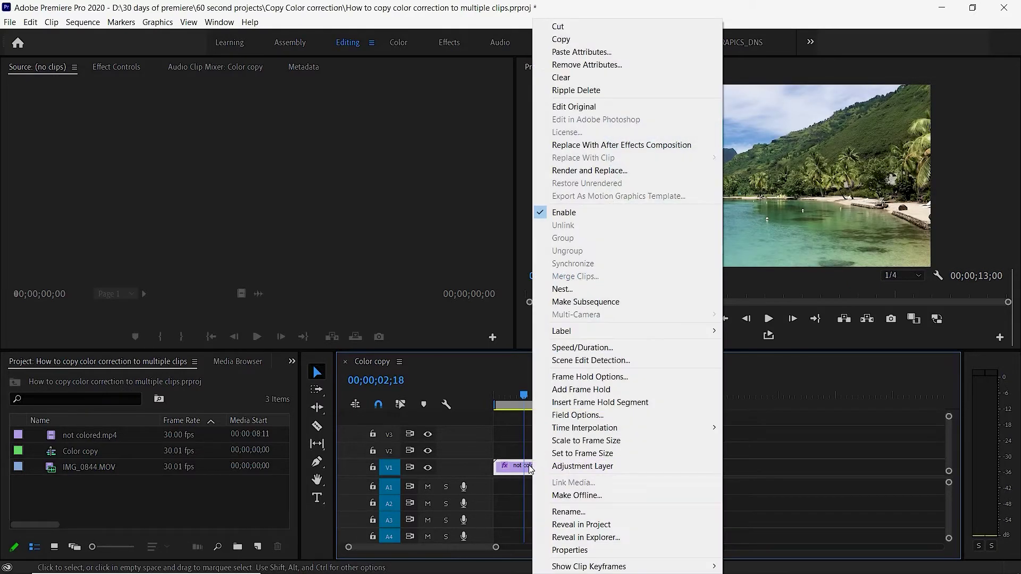
pyautogui.click(557, 38)
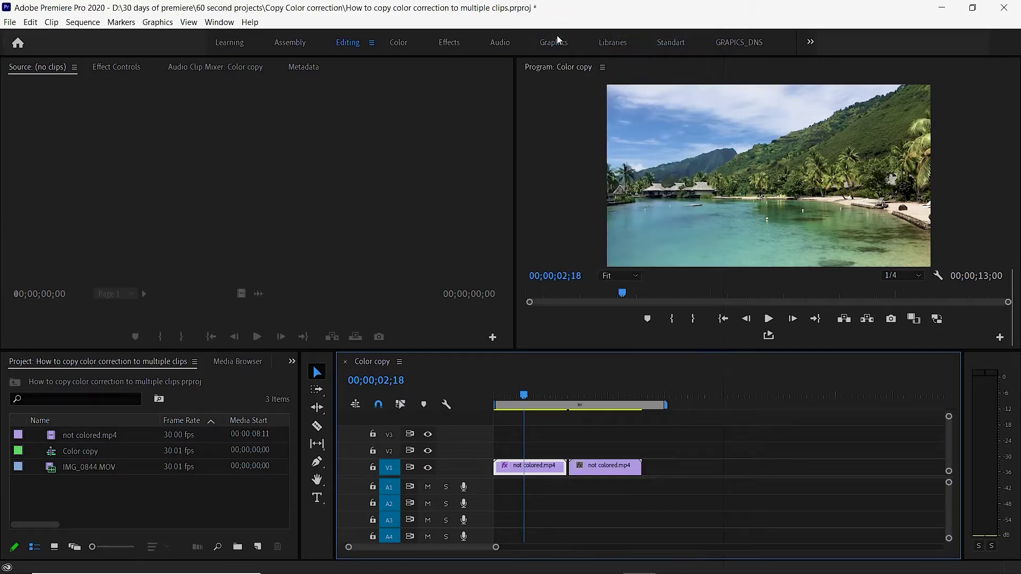
pyautogui.rightClick(611, 464)
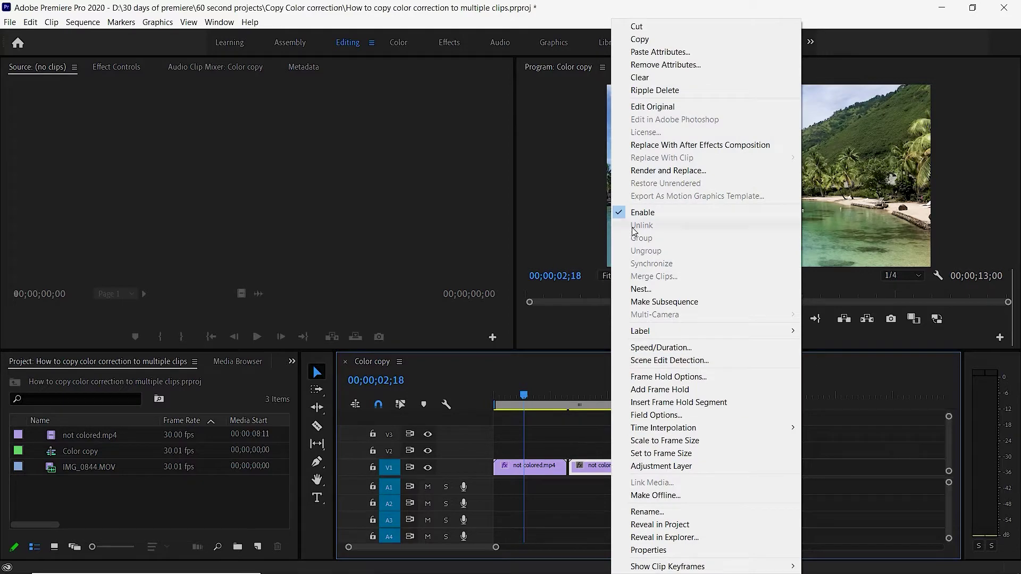
pyautogui.click(652, 52)
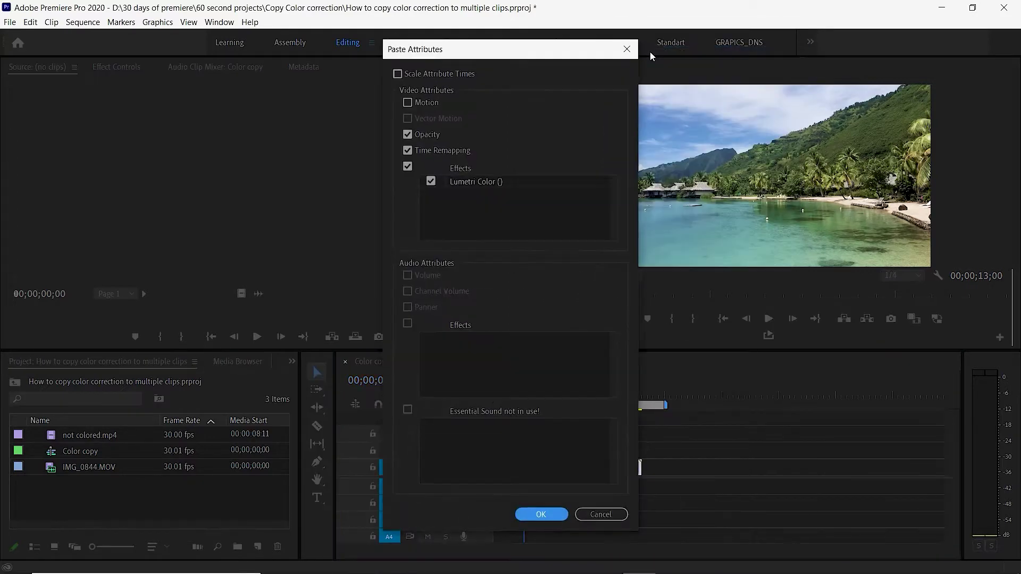
pyautogui.click(430, 182)
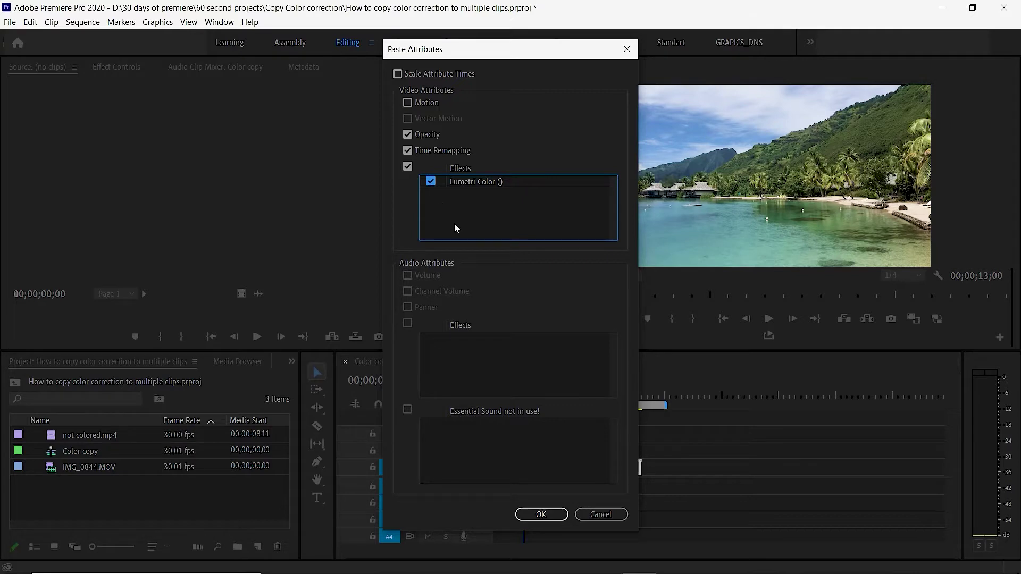
pyautogui.click(548, 513)
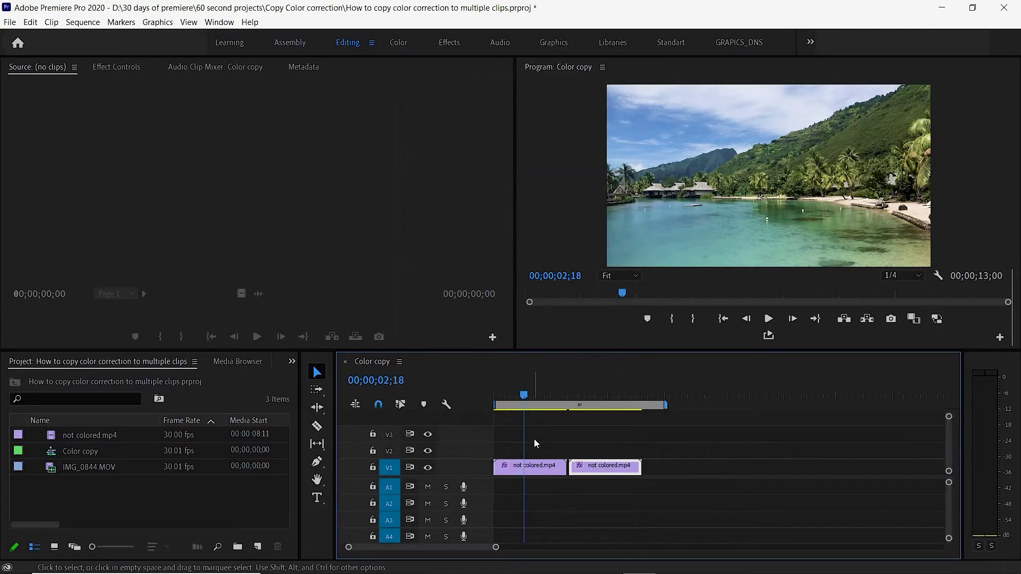
# Step: Inspect the second clip's effect settings and toggle its Lumetri Color effect off and on to compare the image
pyautogui.moveTo(534, 394); pyautogui.dragTo(597, 395)
pyautogui.click(233, 186)
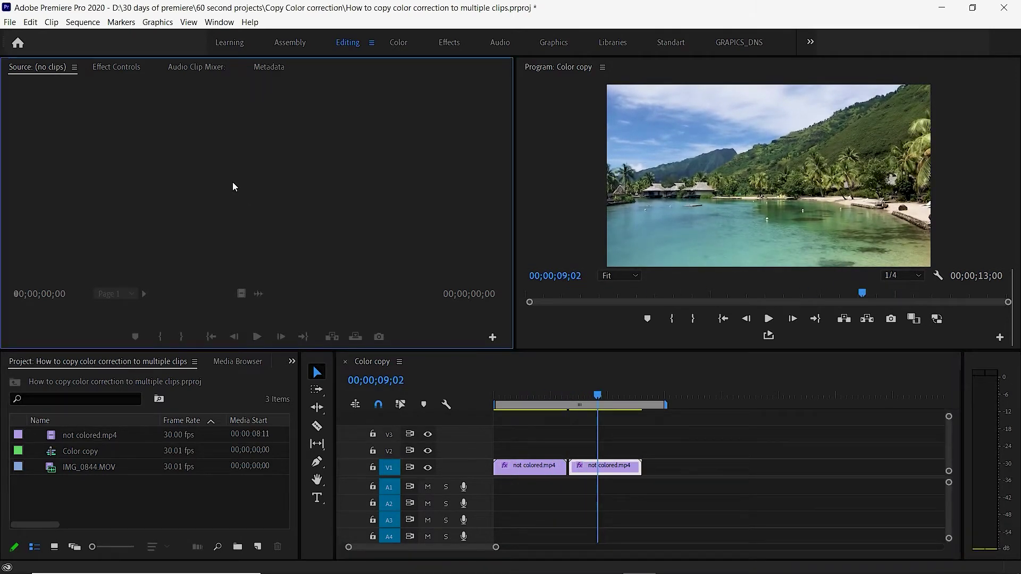
pyautogui.click(114, 69)
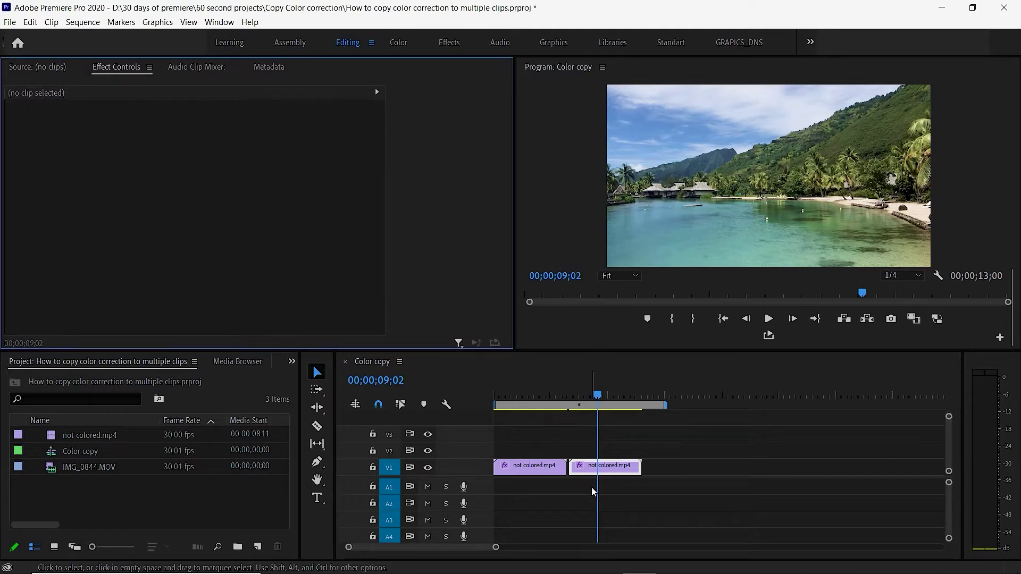
pyautogui.click(606, 468)
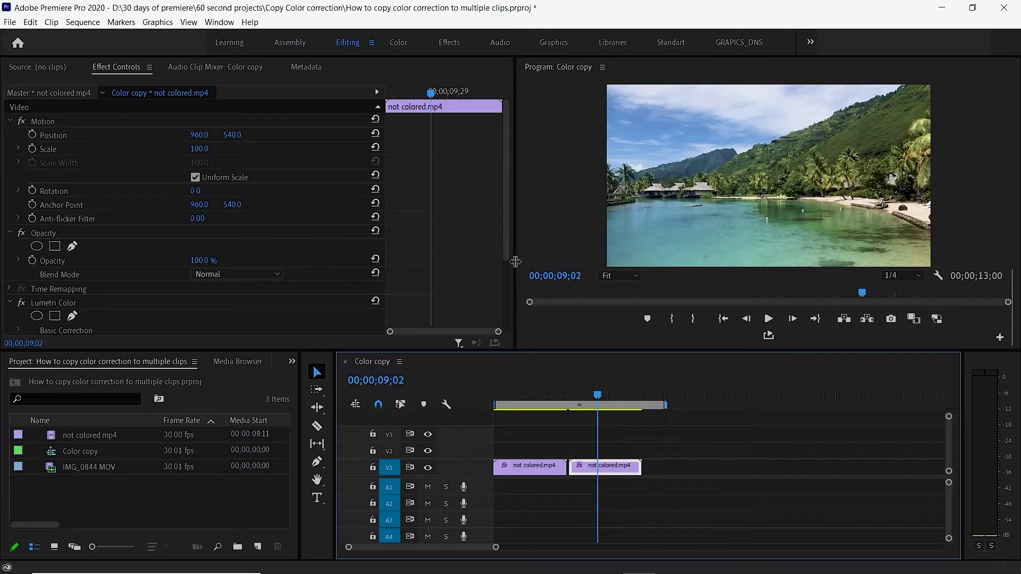
pyautogui.moveTo(506, 249); pyautogui.dragTo(508, 304)
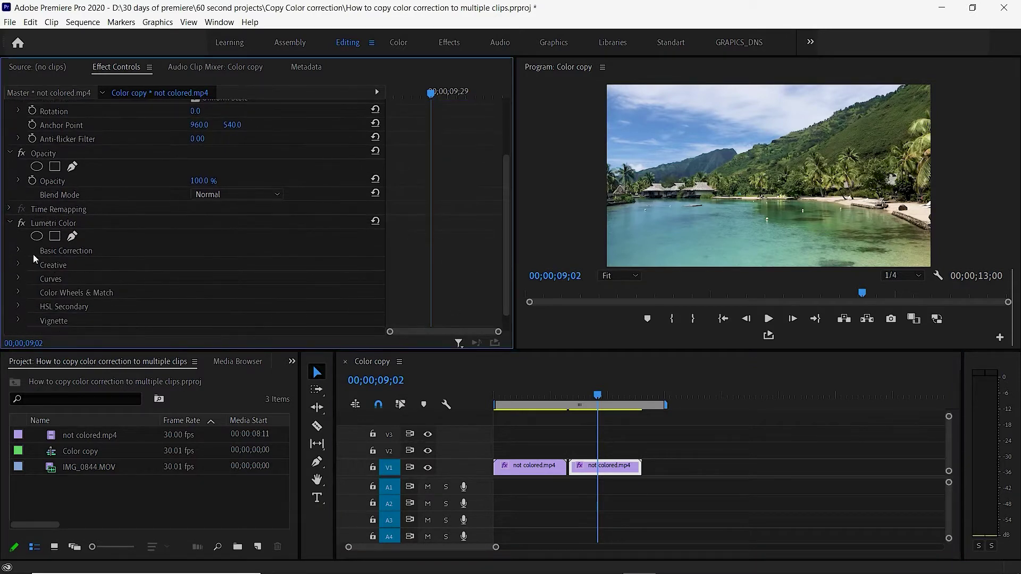
pyautogui.click(22, 226)
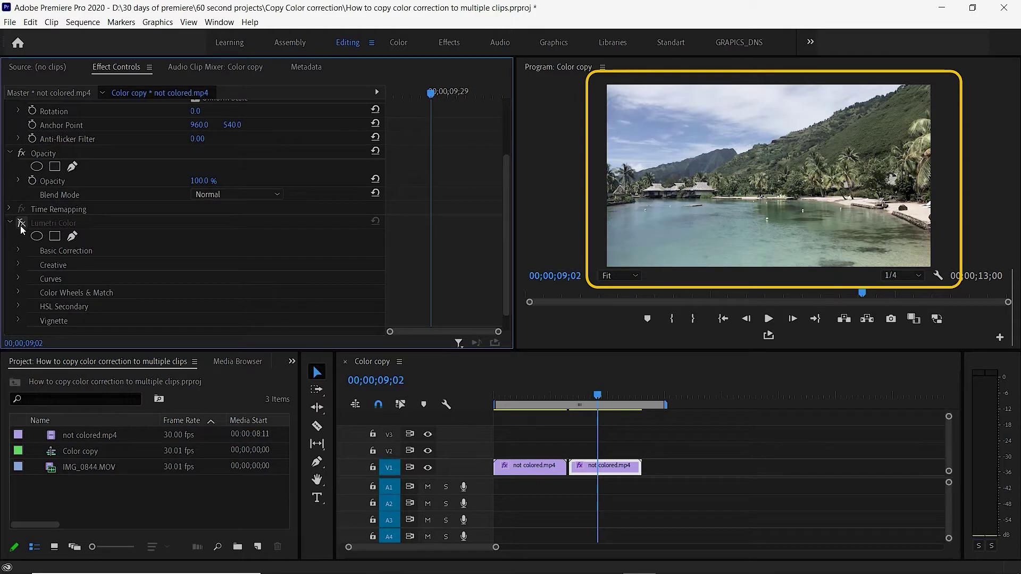
pyautogui.click(22, 226)
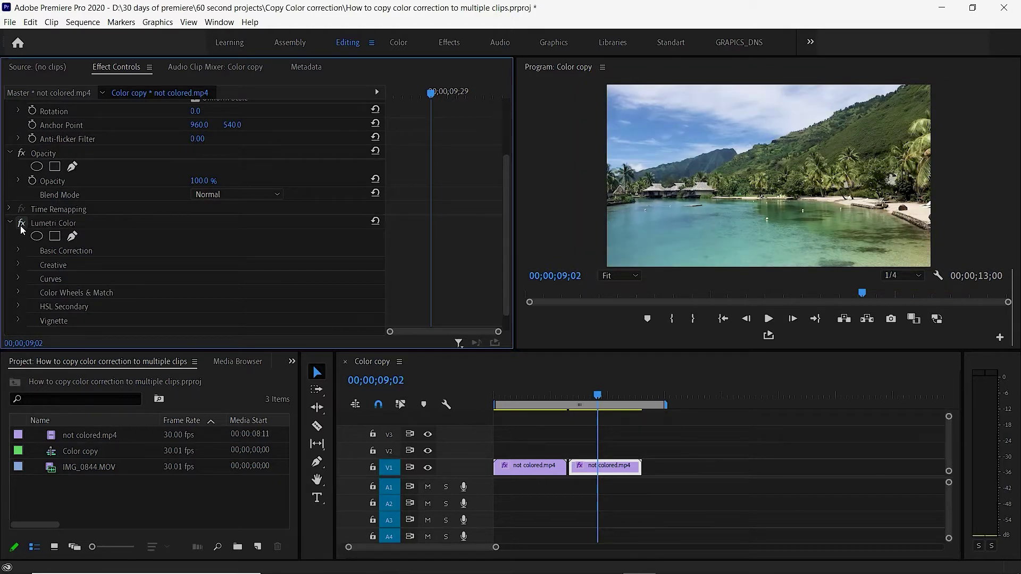
pyautogui.click(21, 227)
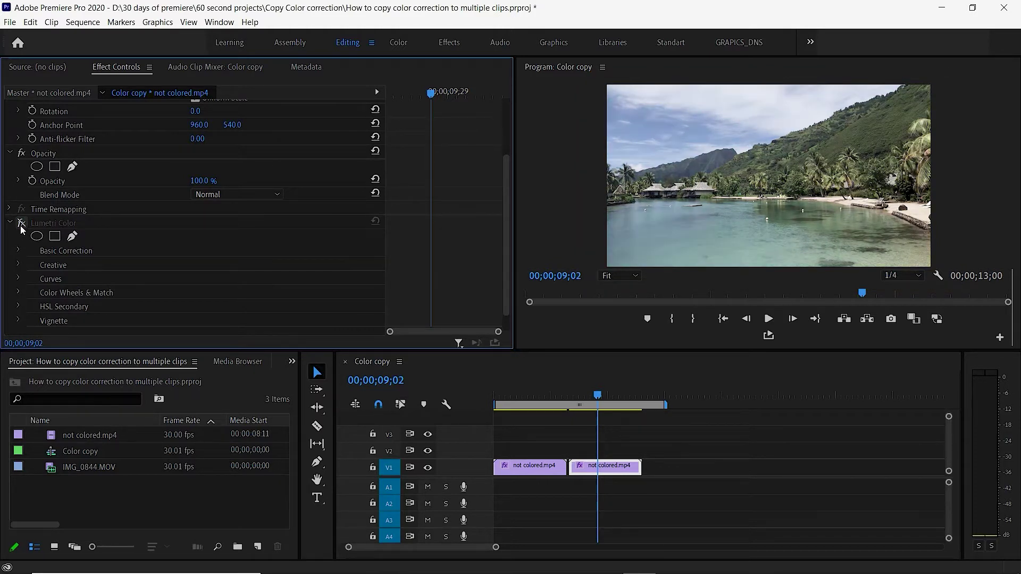
pyautogui.click(21, 227)
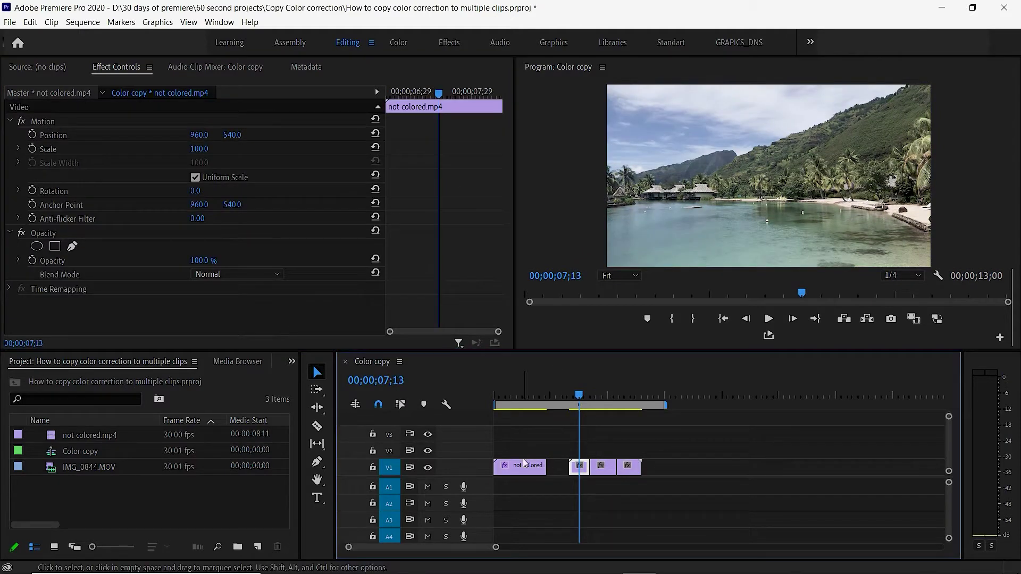
# Step: Copy the color-corrected first clip and paste its attributes, including Lumetri Color, onto the three clips after the gap
pyautogui.click(536, 435)
pyautogui.click(520, 404)
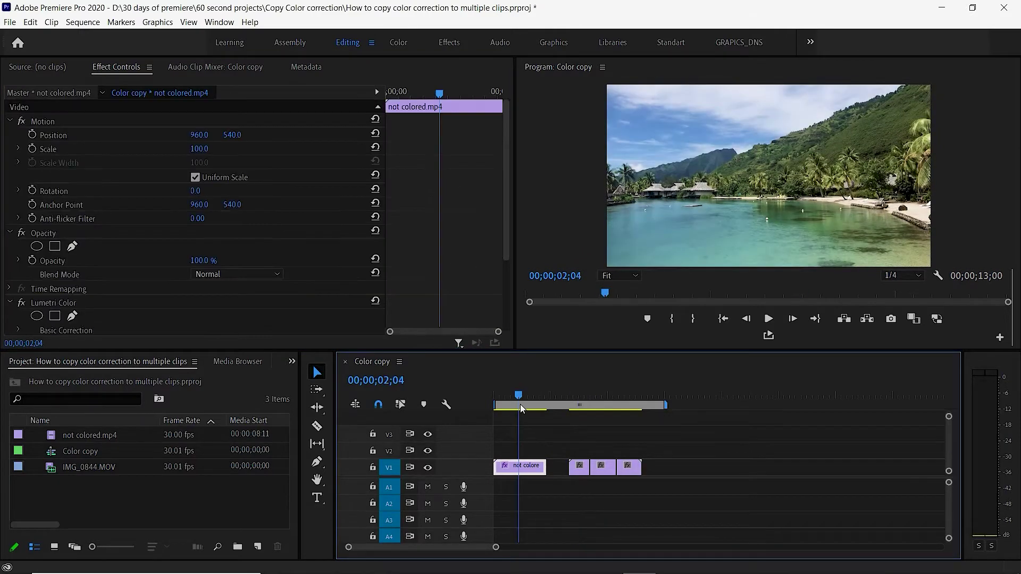
pyautogui.rightClick(526, 471)
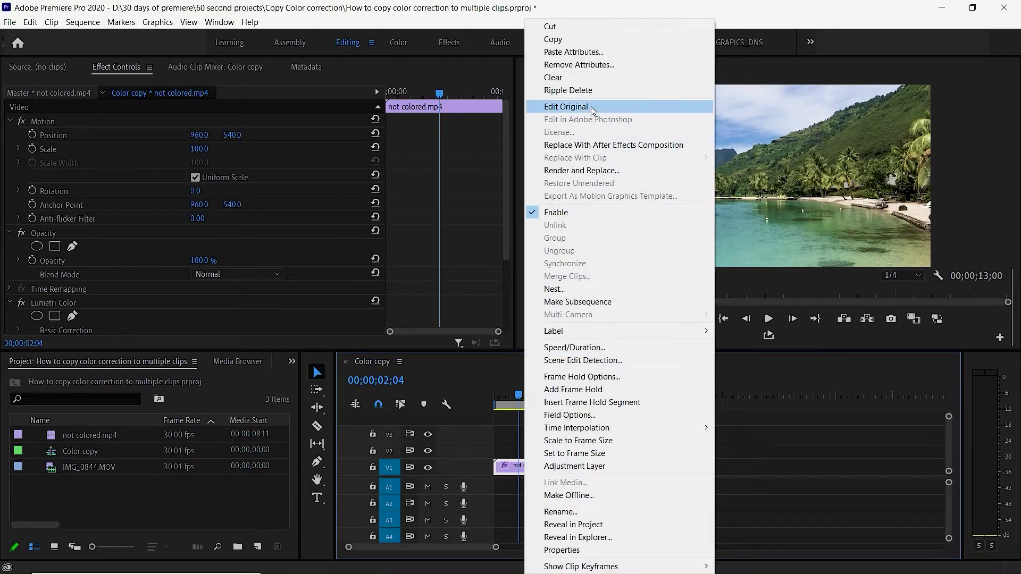
pyautogui.click(556, 40)
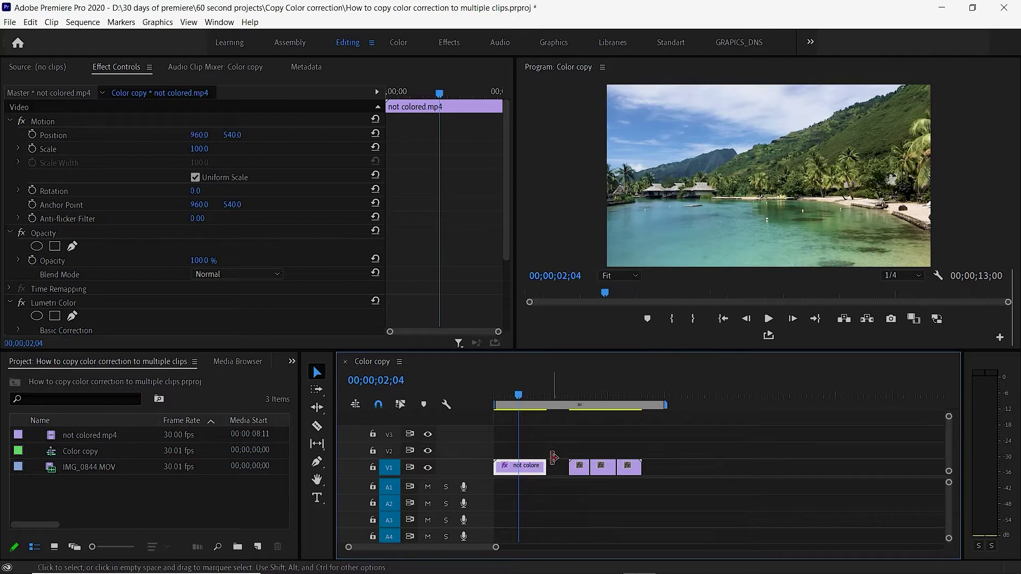
pyautogui.moveTo(562, 448); pyautogui.dragTo(672, 483)
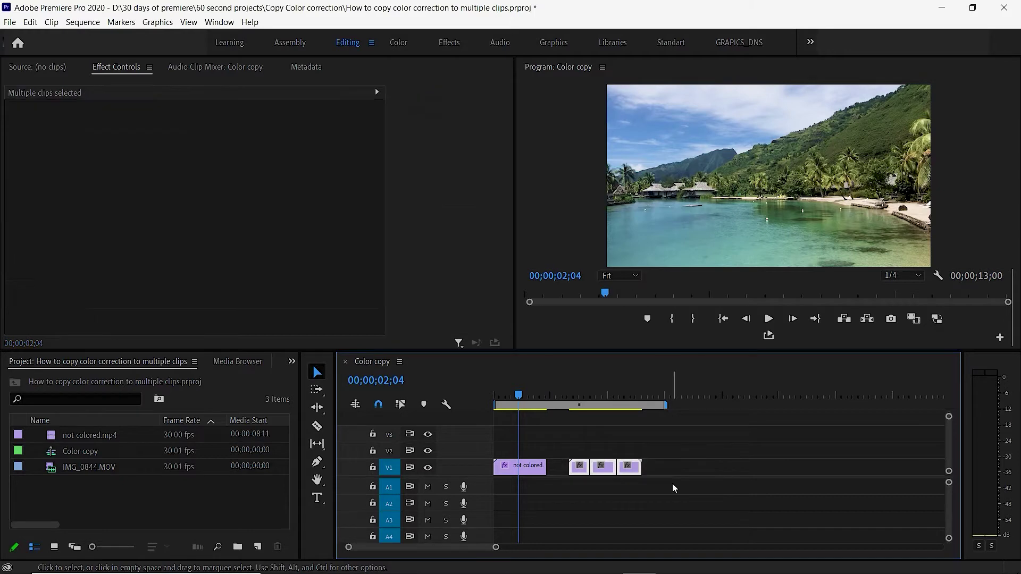
pyautogui.rightClick(627, 472)
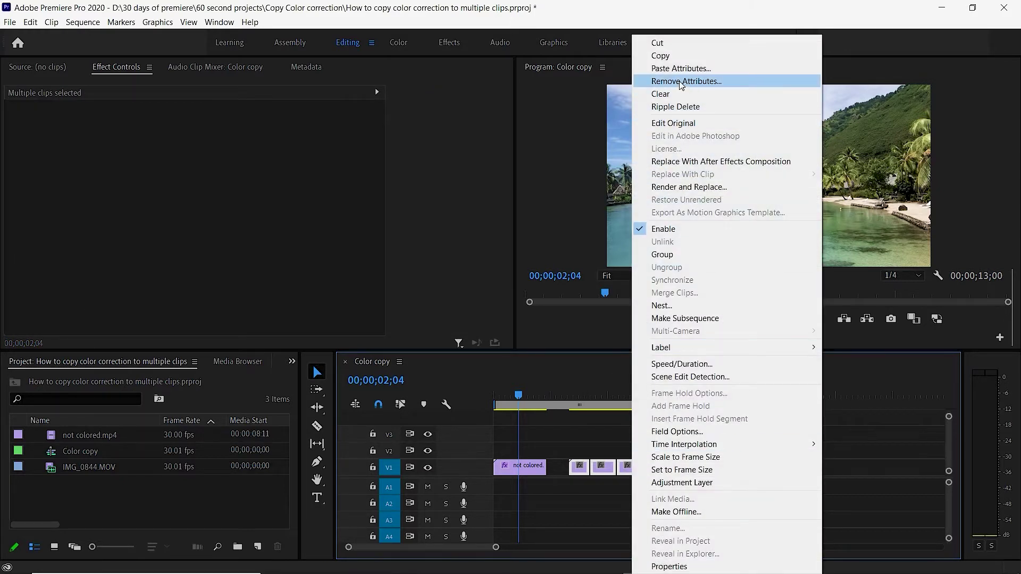
pyautogui.click(679, 69)
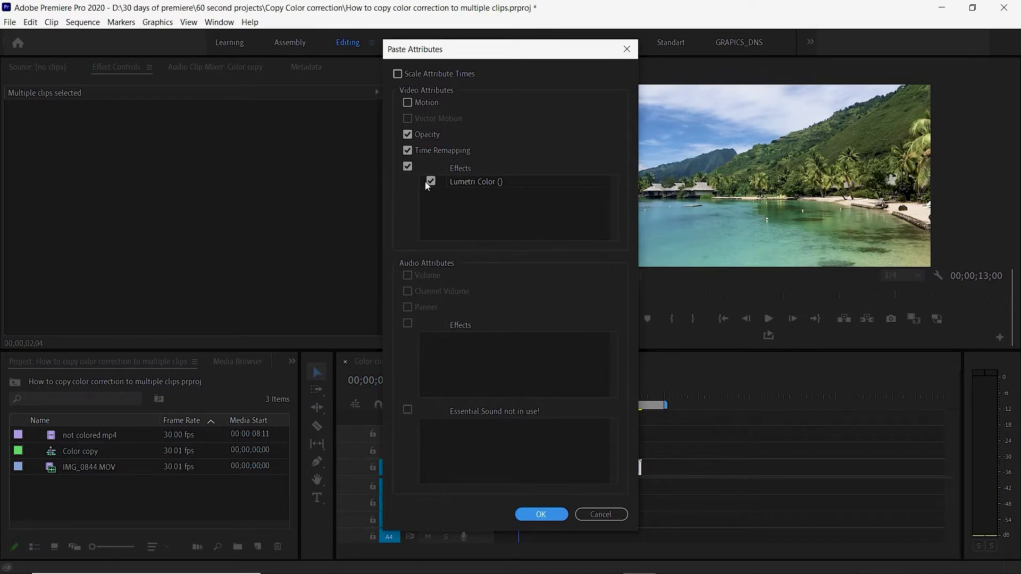
pyautogui.click(540, 514)
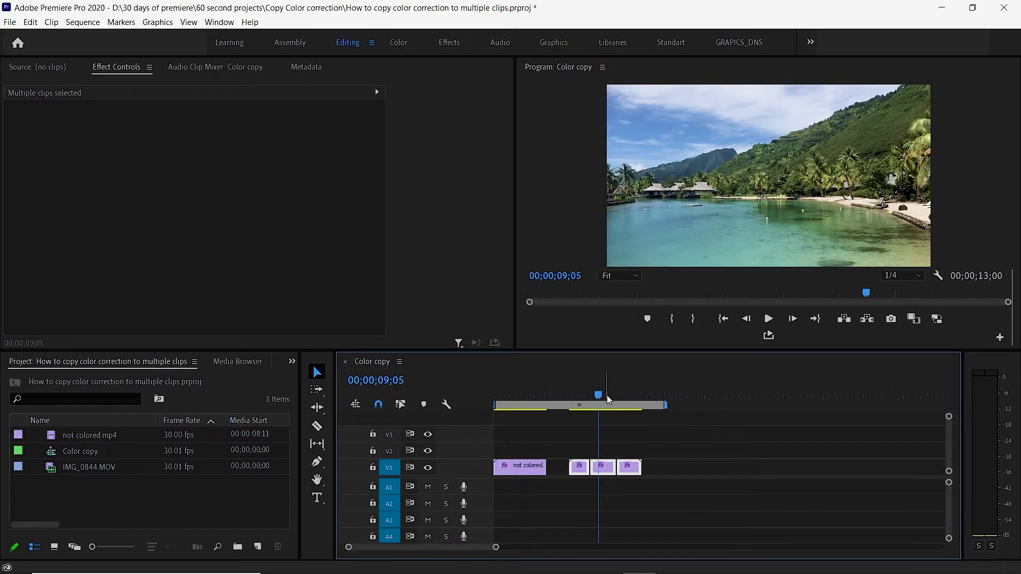
pyautogui.click(628, 403)
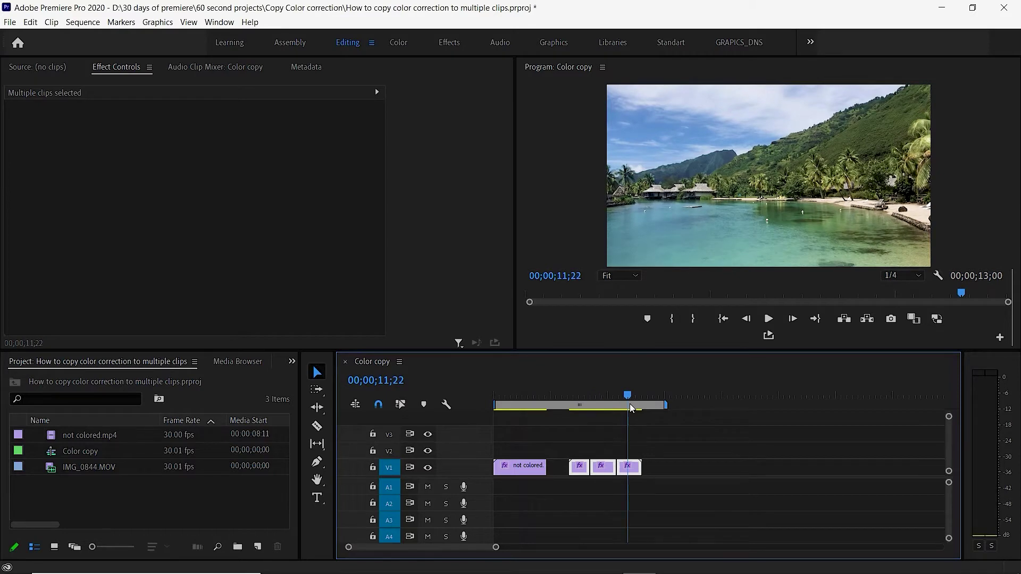
# Step: Remove all attributes, including Lumetri Color, from the three clips after the gap and check the frames
pyautogui.rightClick(606, 468)
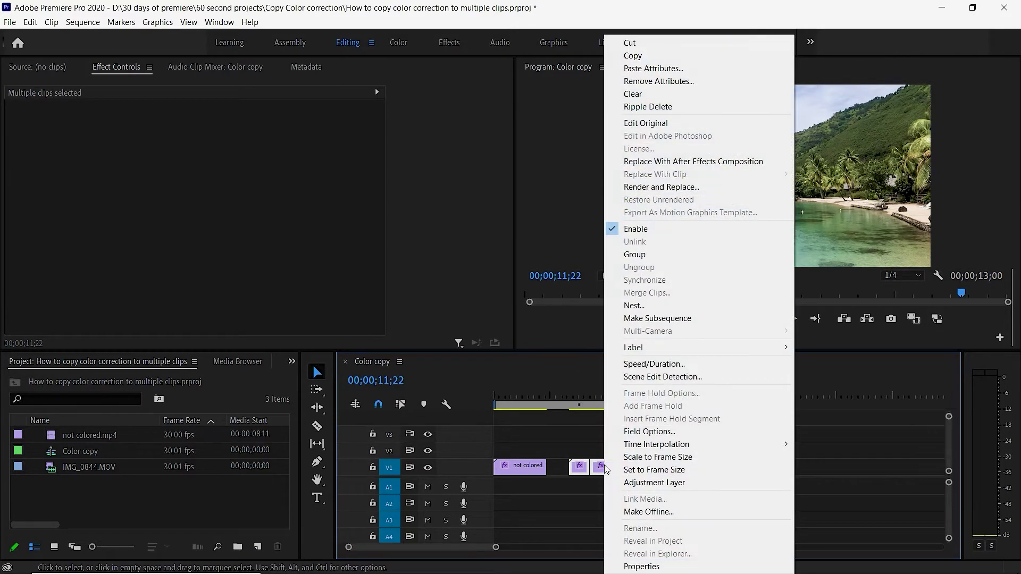
pyautogui.click(652, 82)
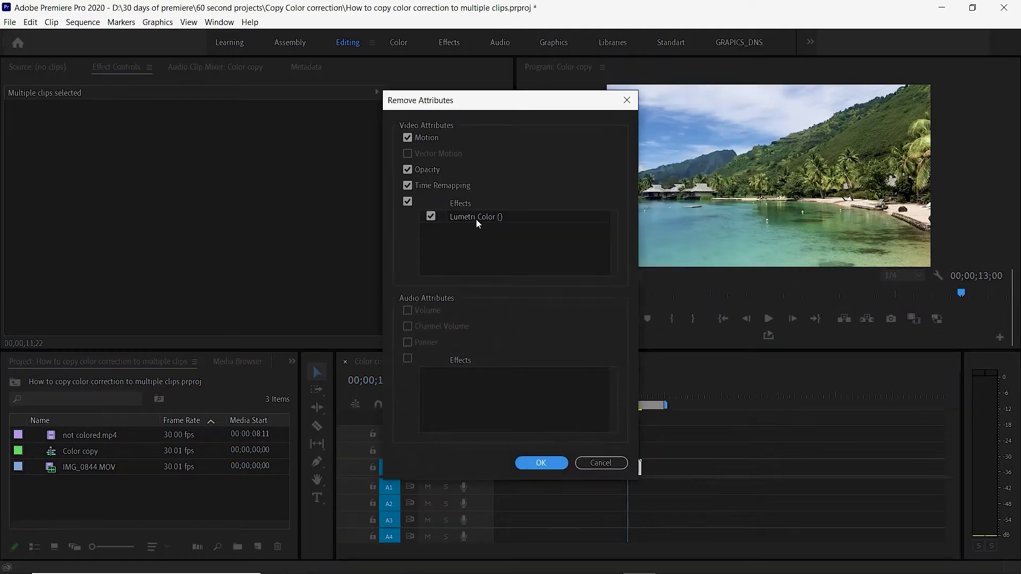
pyautogui.click(545, 462)
pyautogui.click(683, 459)
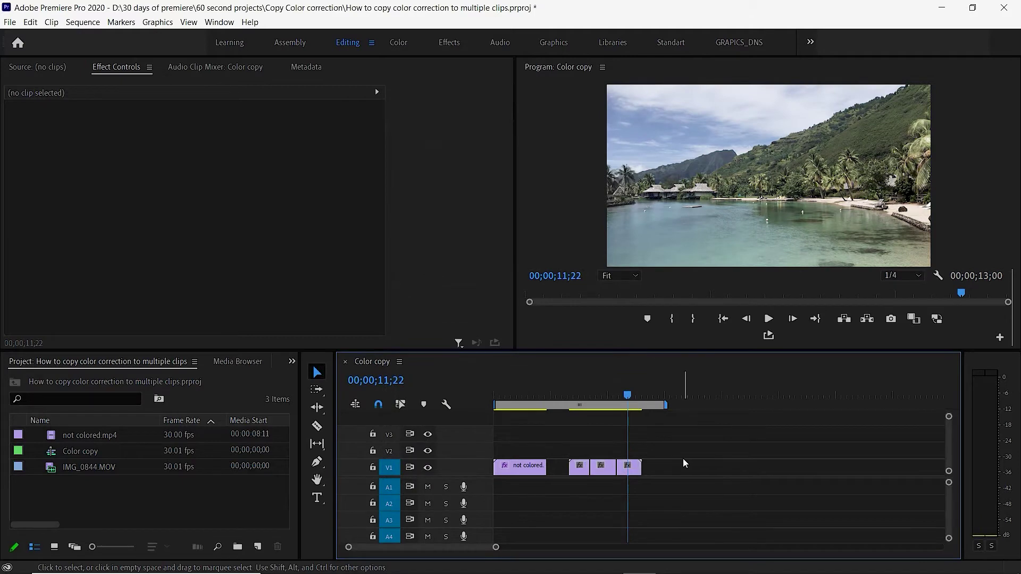
pyautogui.moveTo(596, 405)
pyautogui.mouseDown()
pyautogui.moveTo(579, 402)
pyautogui.moveTo(596, 407)
pyautogui.mouseUp()
pyautogui.click(623, 406)
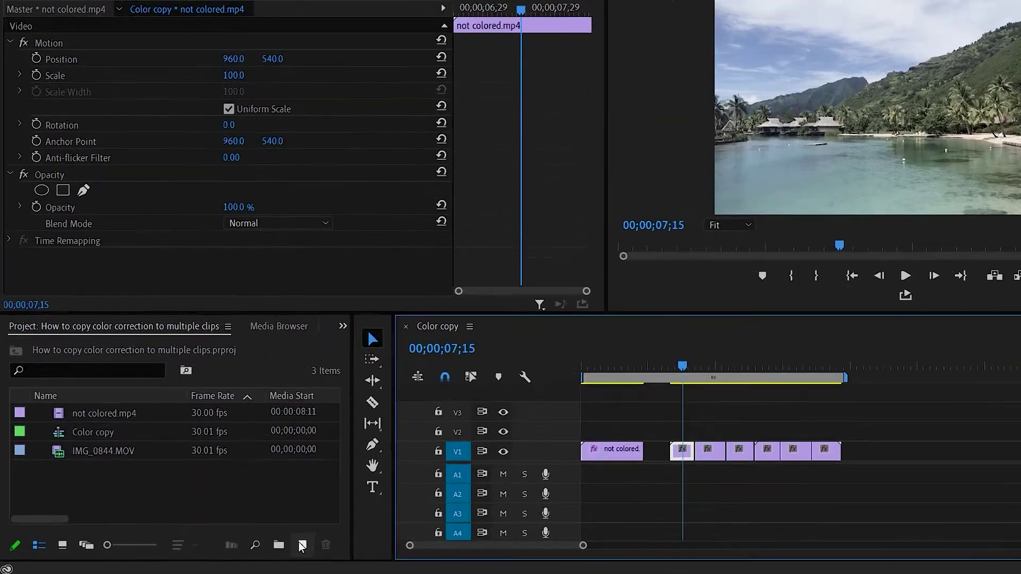
# Step: Create an adjustment layer with the default settings and place it on V2 above the six uncorrected clips
pyautogui.click(257, 546)
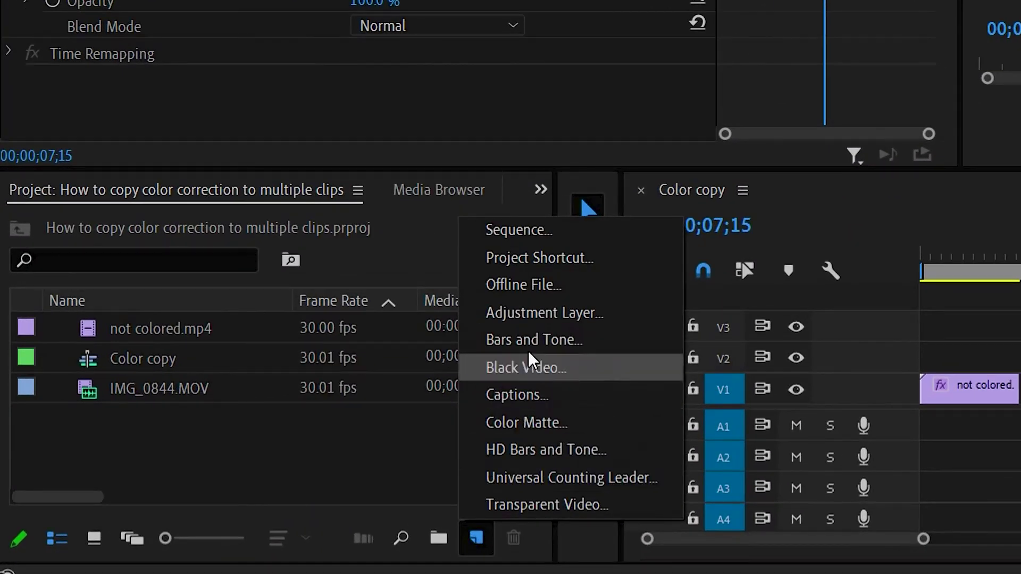
pyautogui.click(569, 322)
pyautogui.click(995, 154)
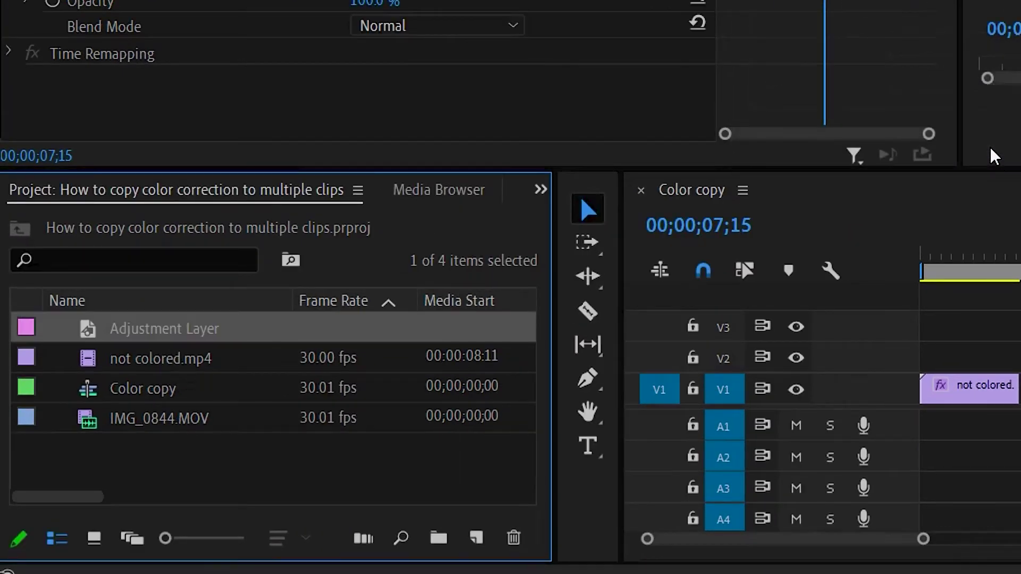
pyautogui.moveTo(90, 326); pyautogui.dragTo(713, 449)
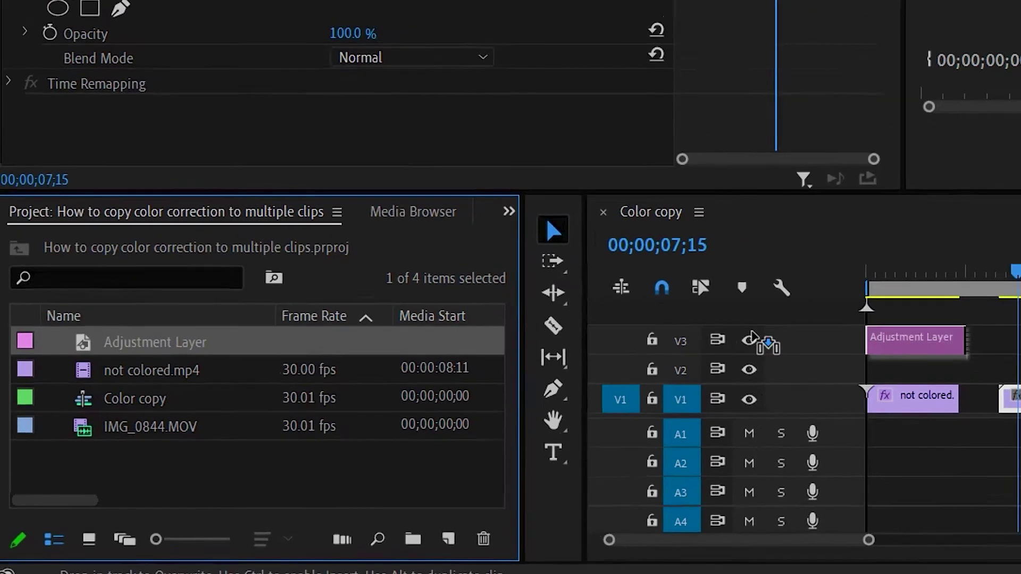
# Step: Copy the color-corrected first clip and paste its Opacity, Time Remapping and Lumetri Color attributes onto the adjustment layer on V2
pyautogui.moveTo(649, 398); pyautogui.dragTo(596, 401)
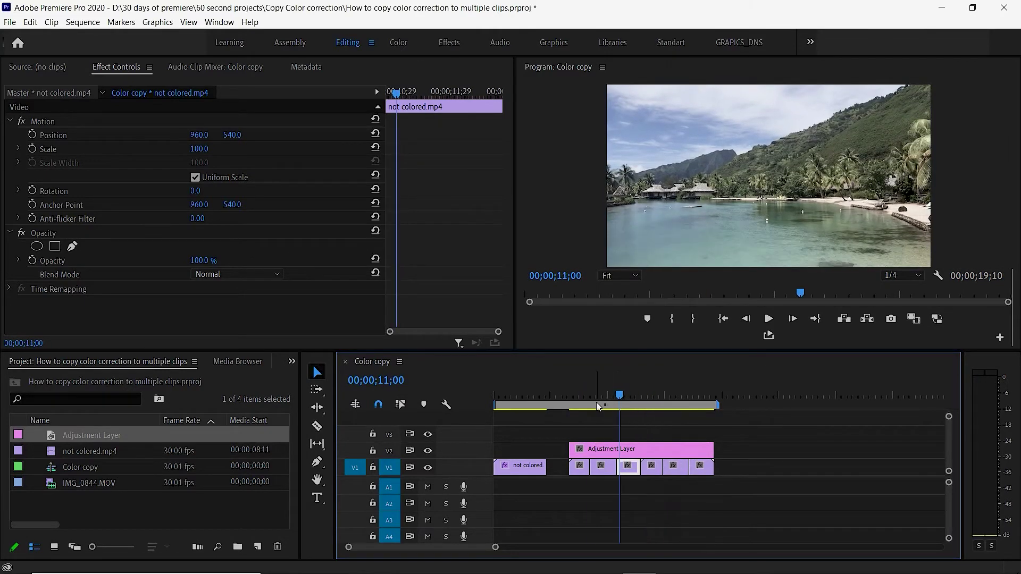
pyautogui.moveTo(510, 405); pyautogui.dragTo(508, 401)
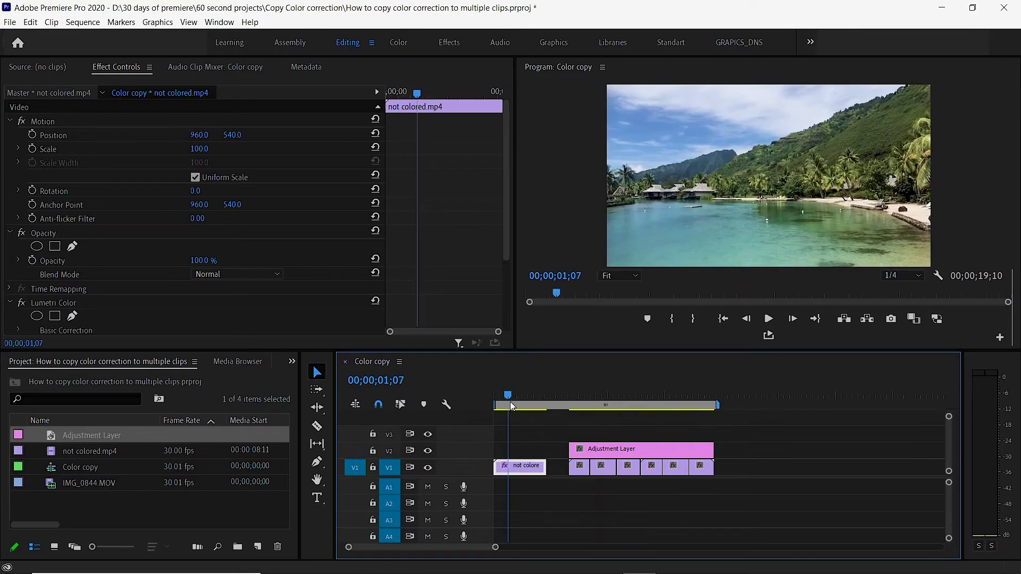
pyautogui.click(525, 471)
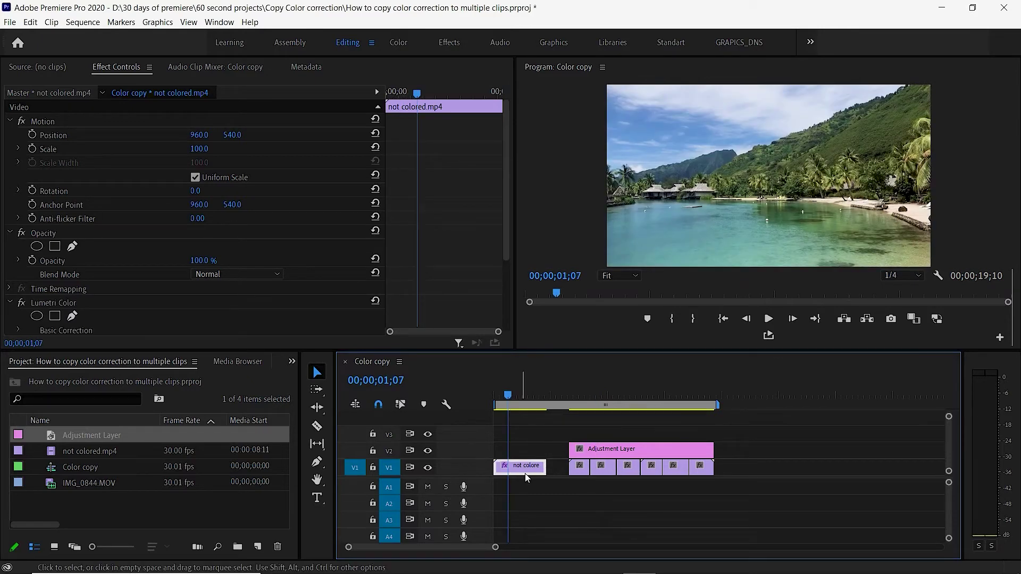
pyautogui.rightClick(526, 472)
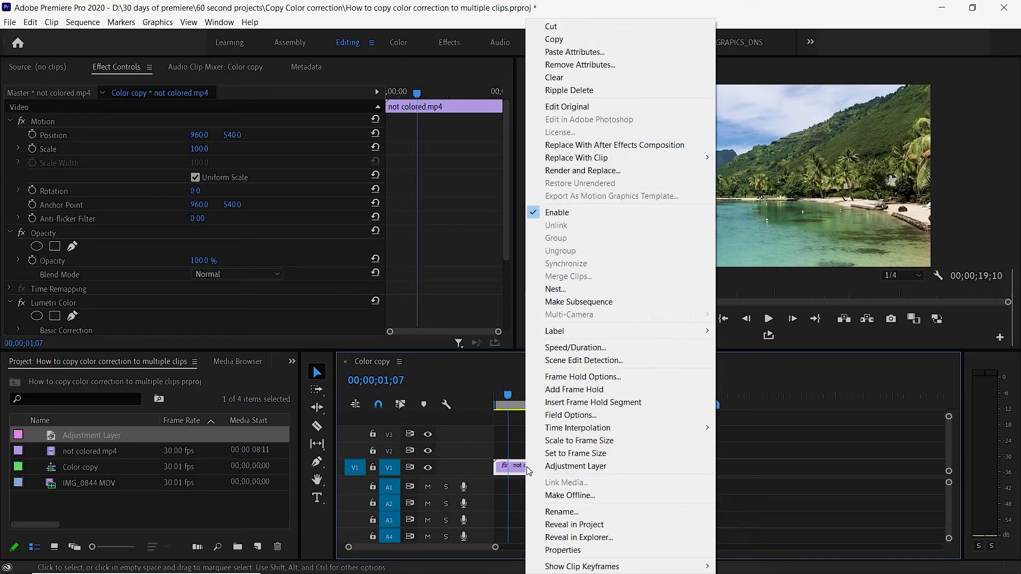
pyautogui.click(553, 40)
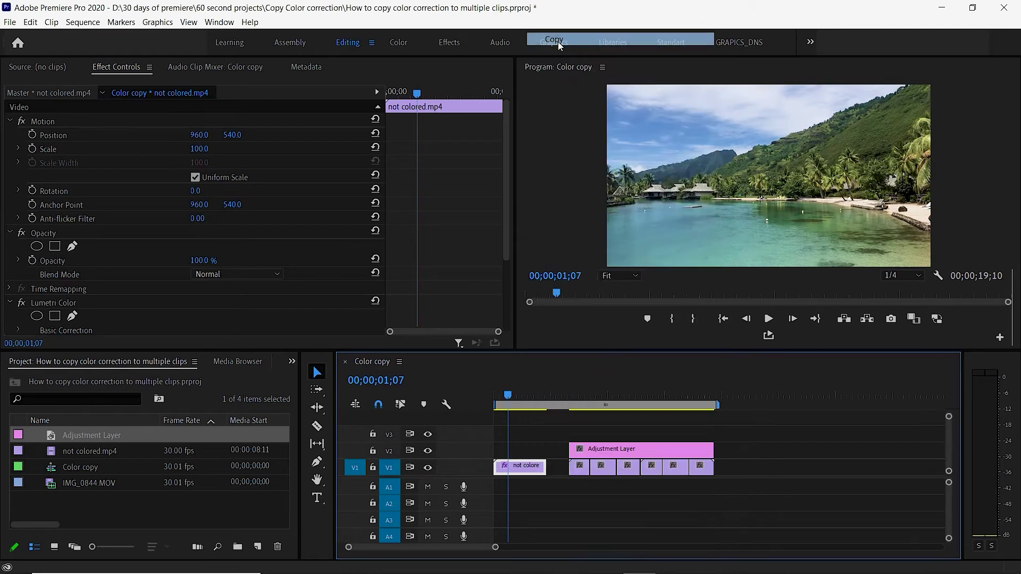
pyautogui.click(612, 446)
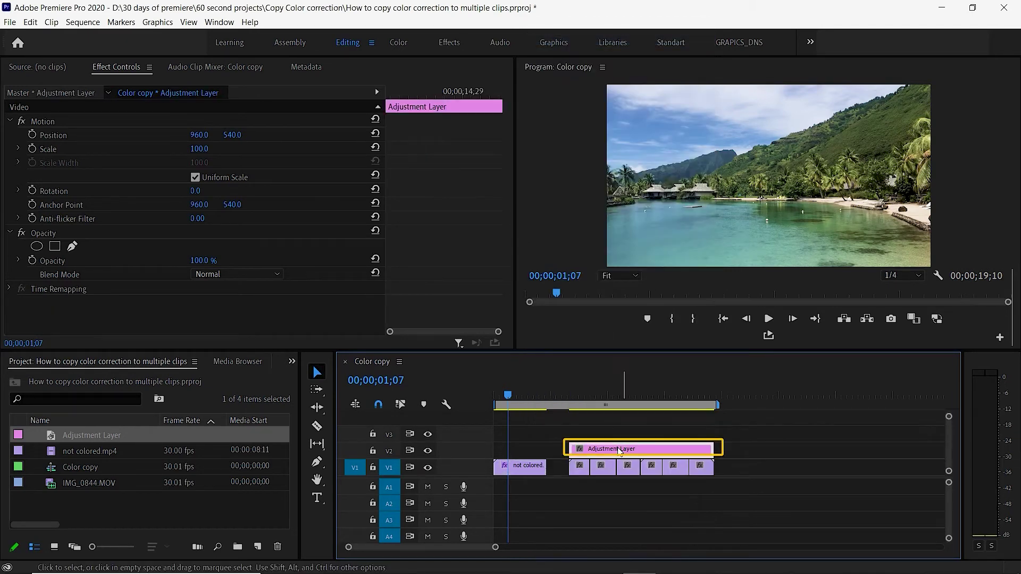
pyautogui.rightClick(619, 446)
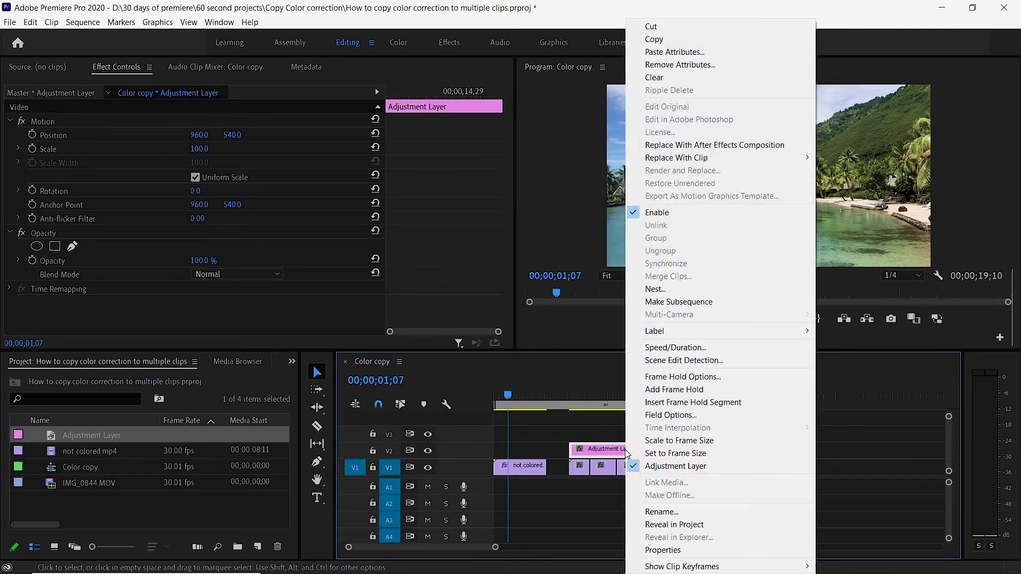
pyautogui.click(669, 54)
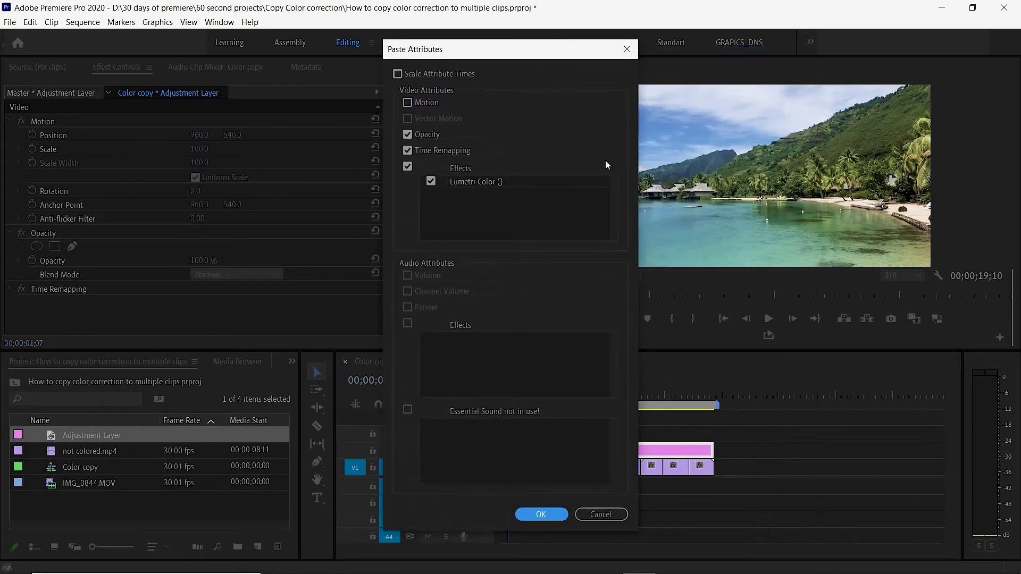
pyautogui.click(544, 513)
# Step: Compare frames beneath the adjustment layer with the color-corrected first clip
pyautogui.click(593, 396)
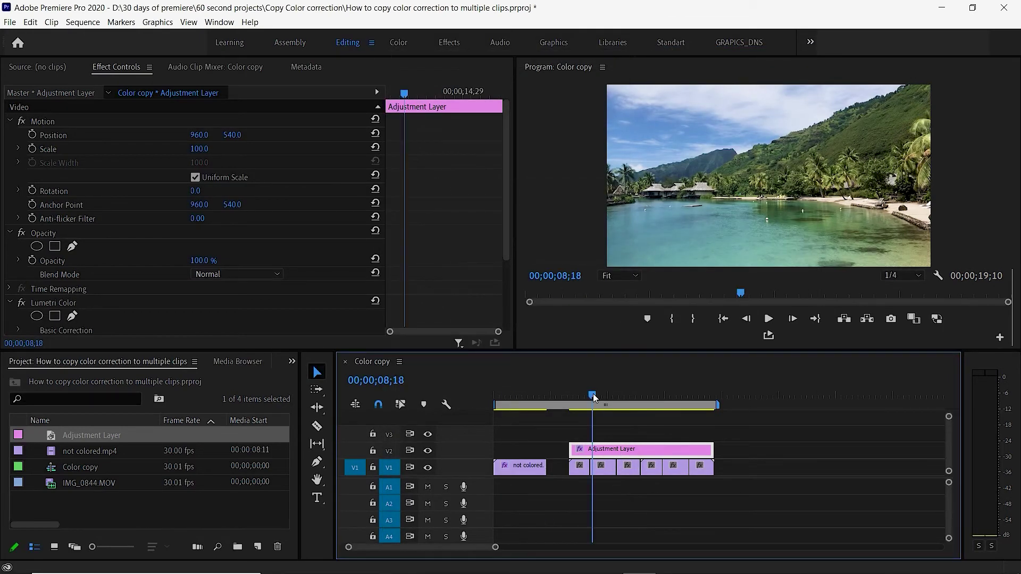
pyautogui.moveTo(593, 394); pyautogui.dragTo(628, 395)
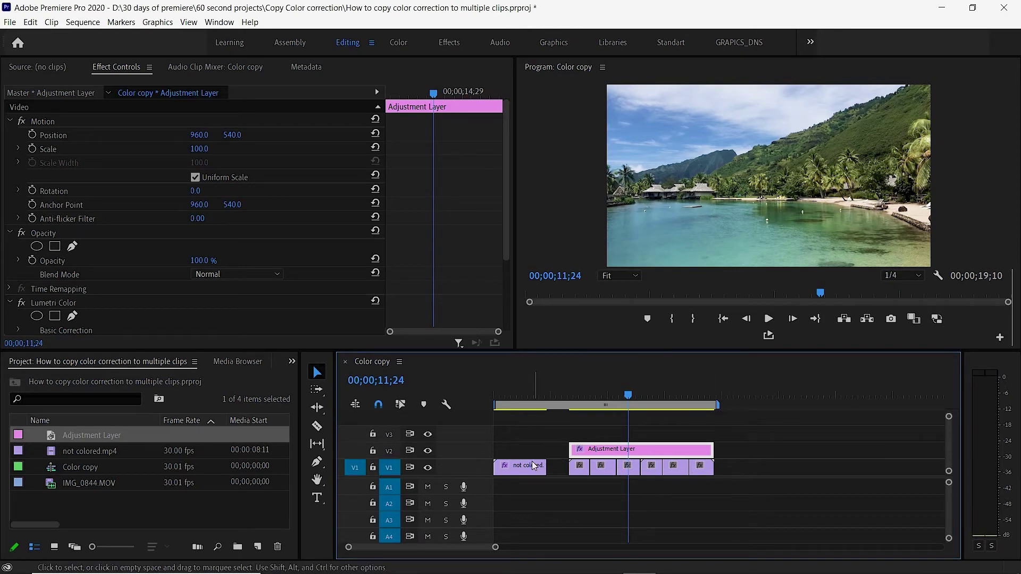
pyautogui.click(523, 394)
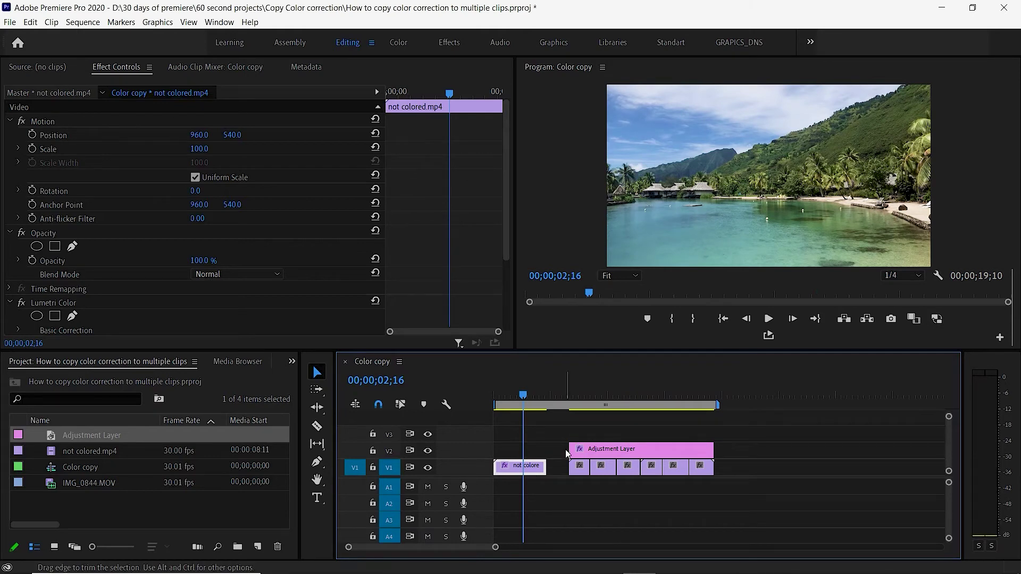
pyautogui.moveTo(576, 404); pyautogui.dragTo(611, 394)
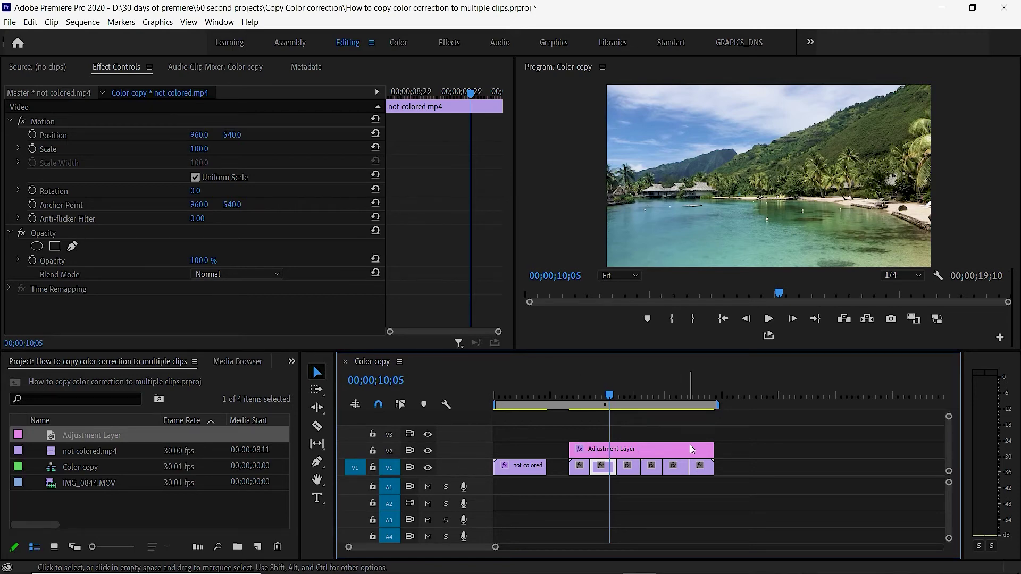
# Step: Trim the adjustment layer to end with the fourth clip beneath it, check an uncovered frame, and extend it back over all six clips
pyautogui.moveTo(708, 444); pyautogui.dragTo(662, 446)
pyautogui.click(677, 399)
pyautogui.press('Left')
pyautogui.press('Left')
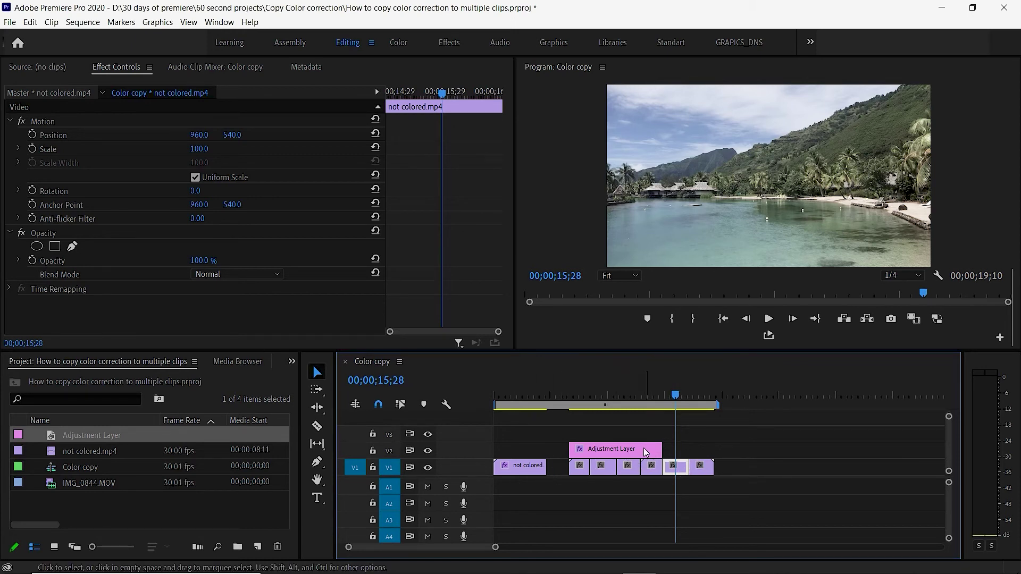
pyautogui.moveTo(659, 449); pyautogui.dragTo(713, 449)
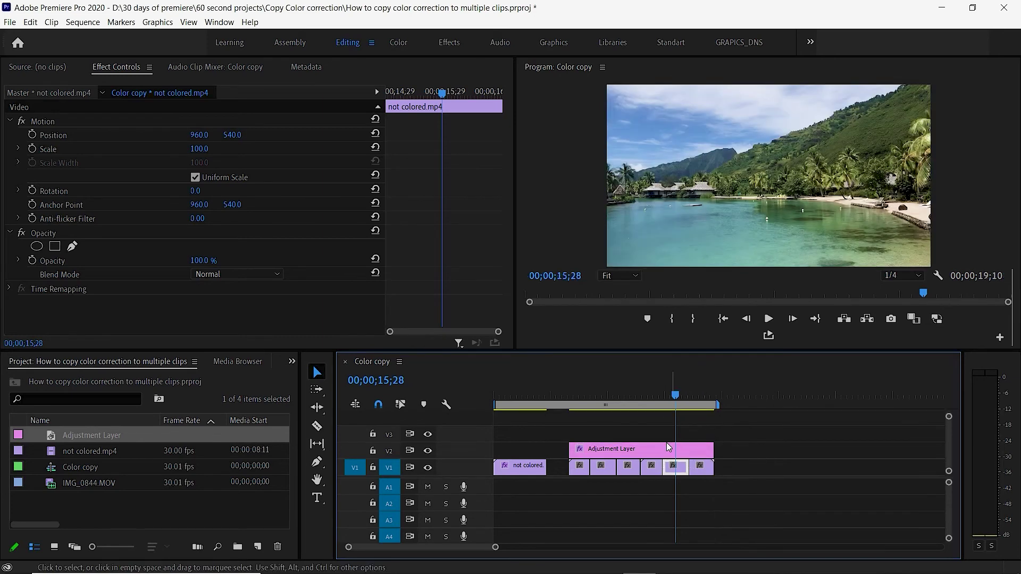
# Step: Go to a frame within the color-corrected first clip and select that clip
pyautogui.click(507, 403)
pyautogui.click(528, 470)
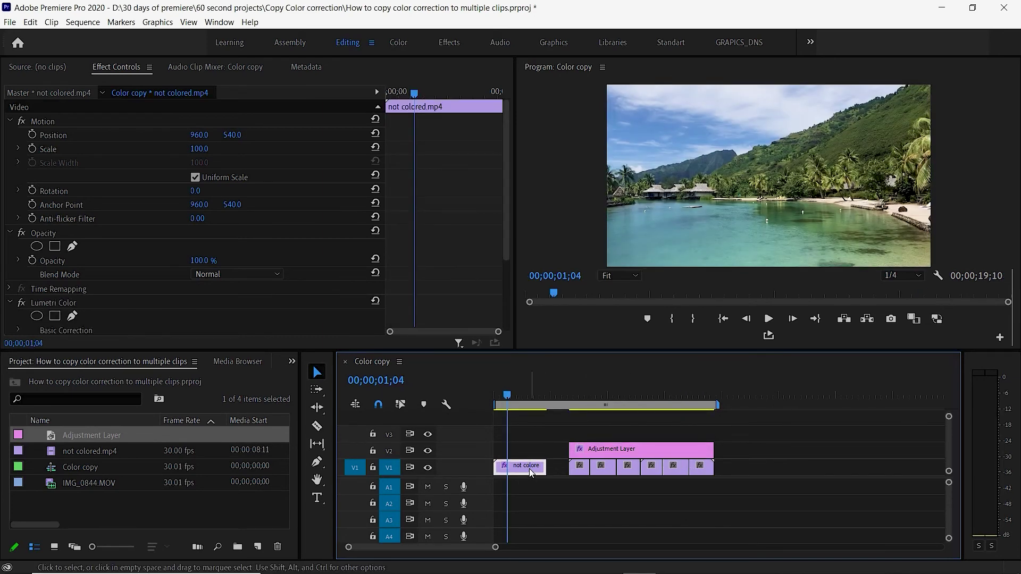